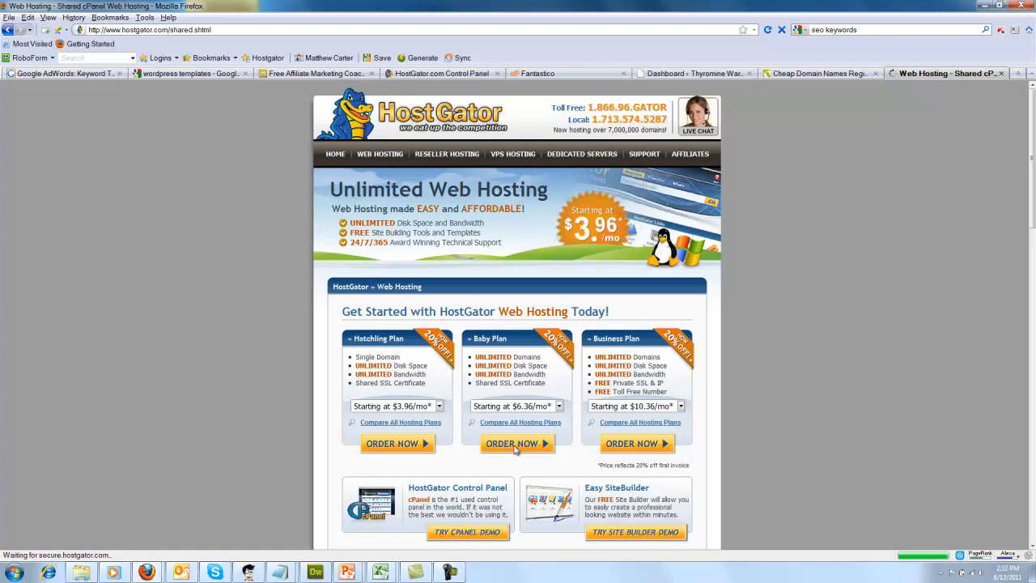
Review the HostGator web hosting plans and the control panel's Software/Services section, and bring up the Fantastico installer page.
scroll(516, 443, "down", 1)
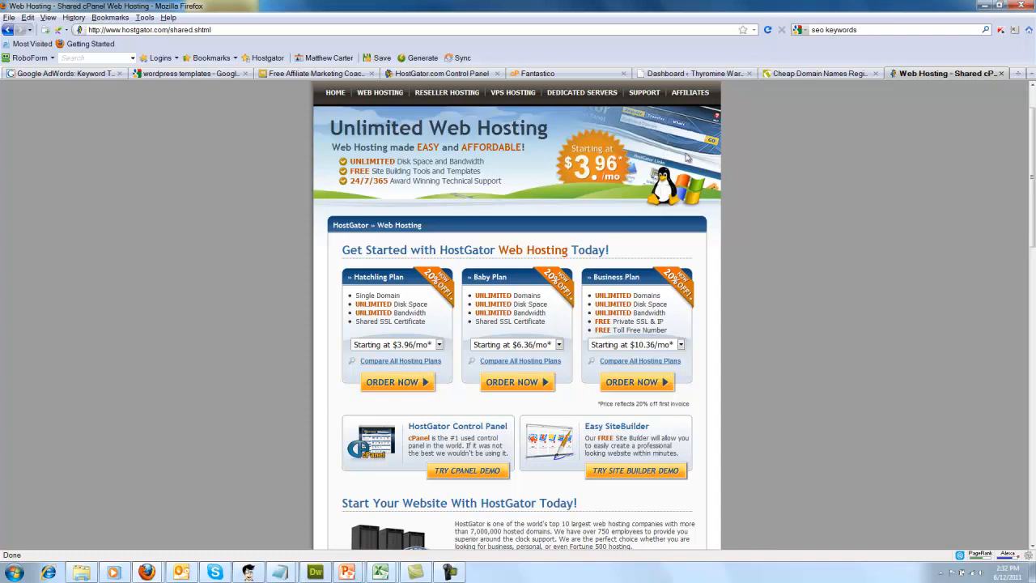
left_click(441, 73)
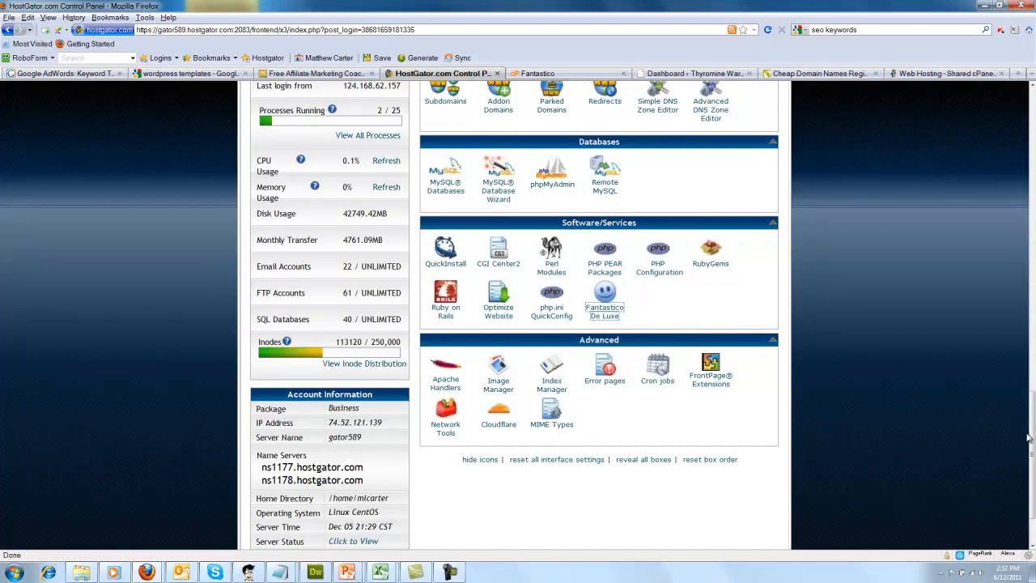
left_click_drag(1032, 437, 1019, 415)
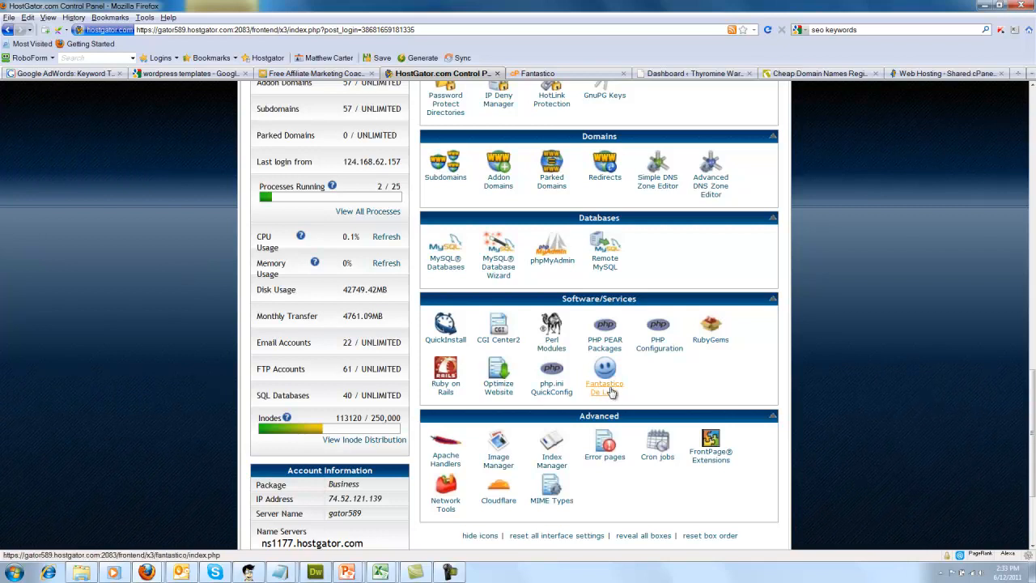
left_click(544, 73)
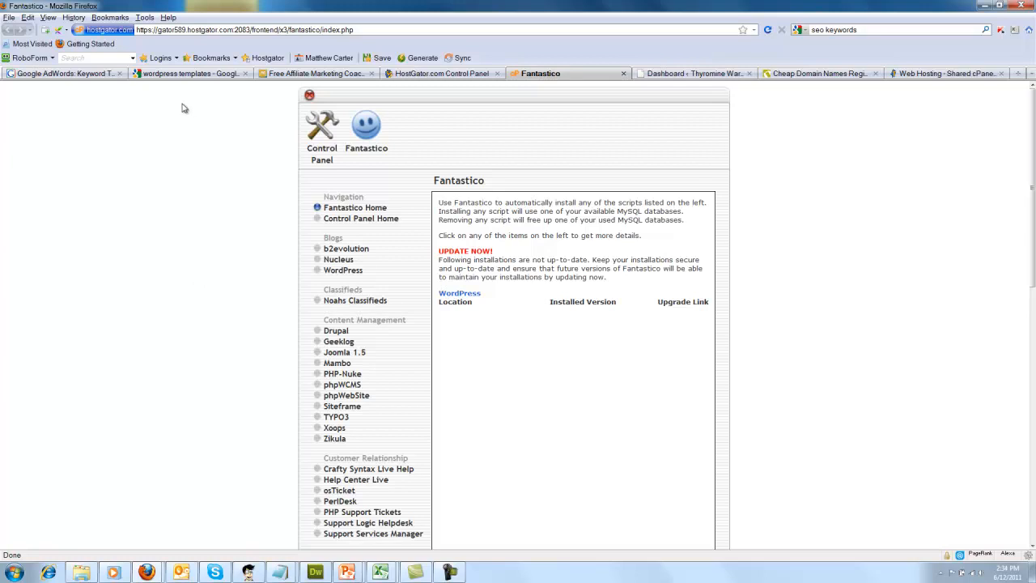
Look through the Google results for wordpress templates and open the WordPress.org Free Themes Directory to view its featured themes.
left_click(175, 76)
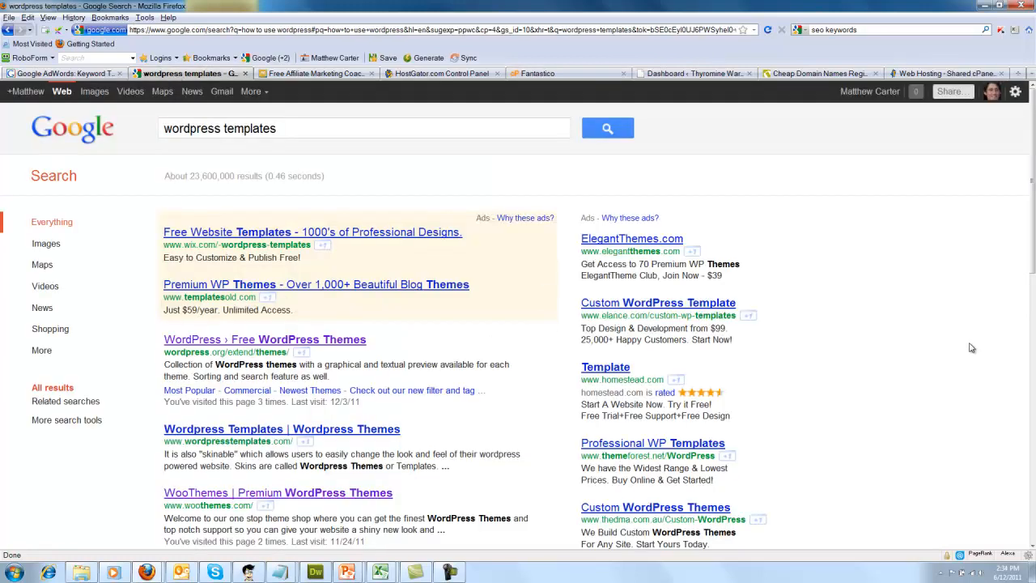
scroll(951, 399, "down", 4)
scroll(952, 400, "up", 3)
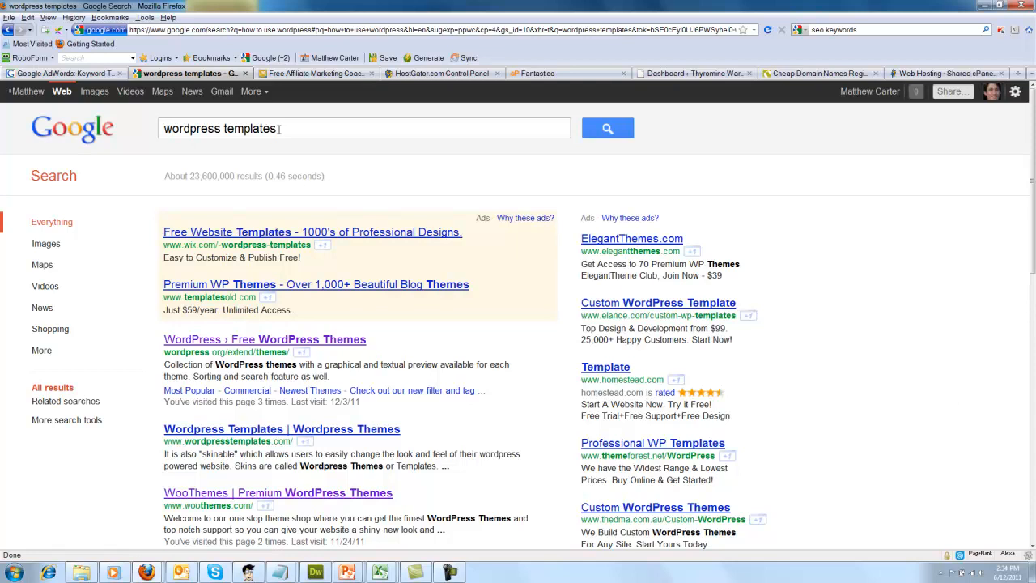
scroll(127, 439, "down", 5)
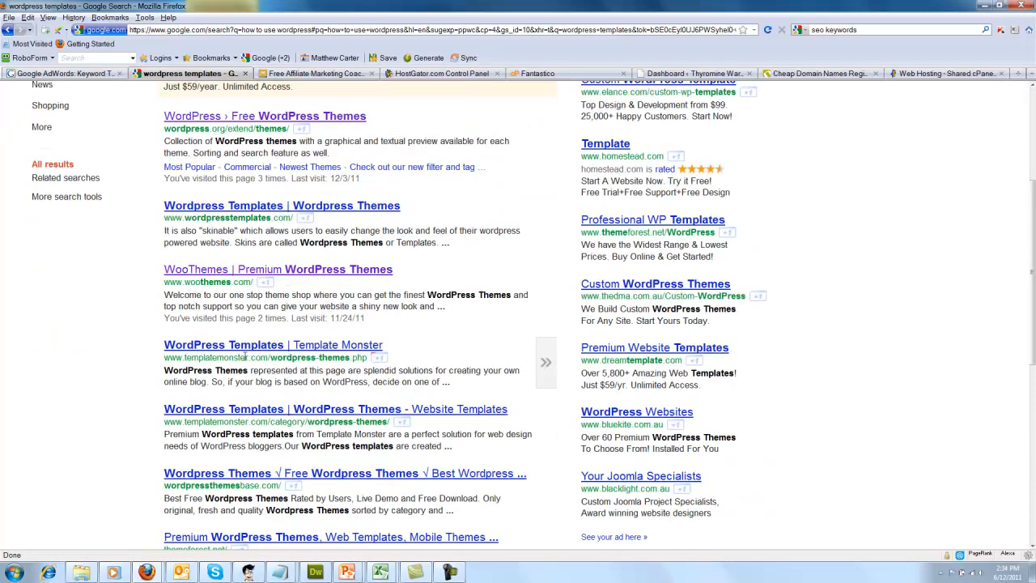
left_click(267, 121)
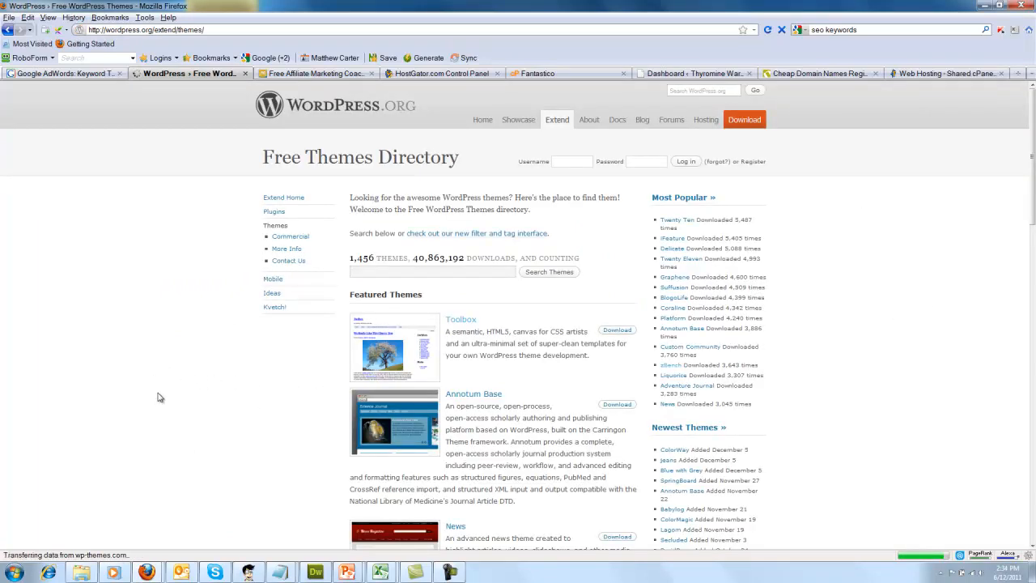
scroll(148, 424, "down", 1)
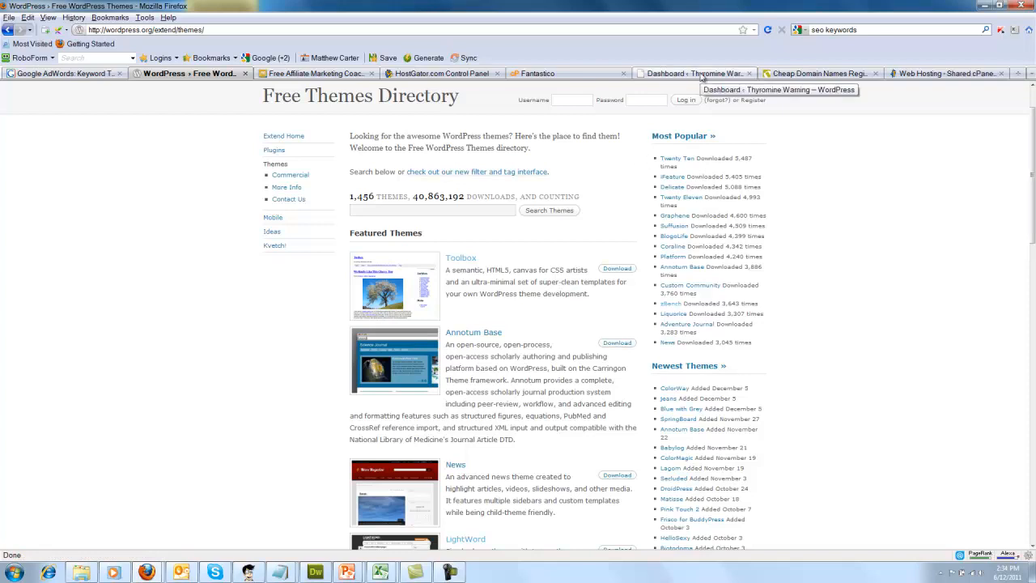
Go to the Thyromine Warning site's WordPress dashboard and open the page for installing a theme by .zip upload.
left_click(440, 73)
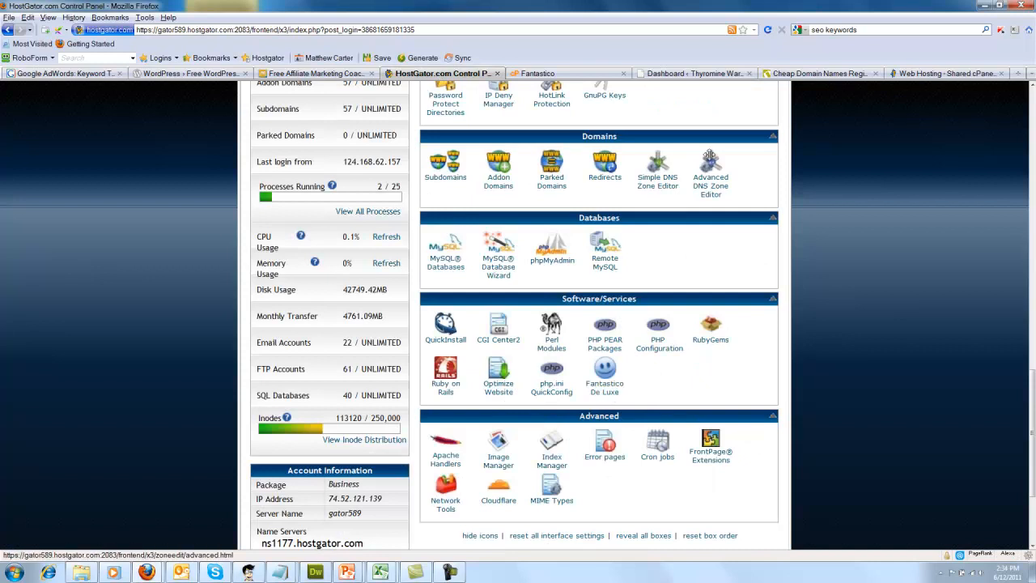
left_click(703, 74)
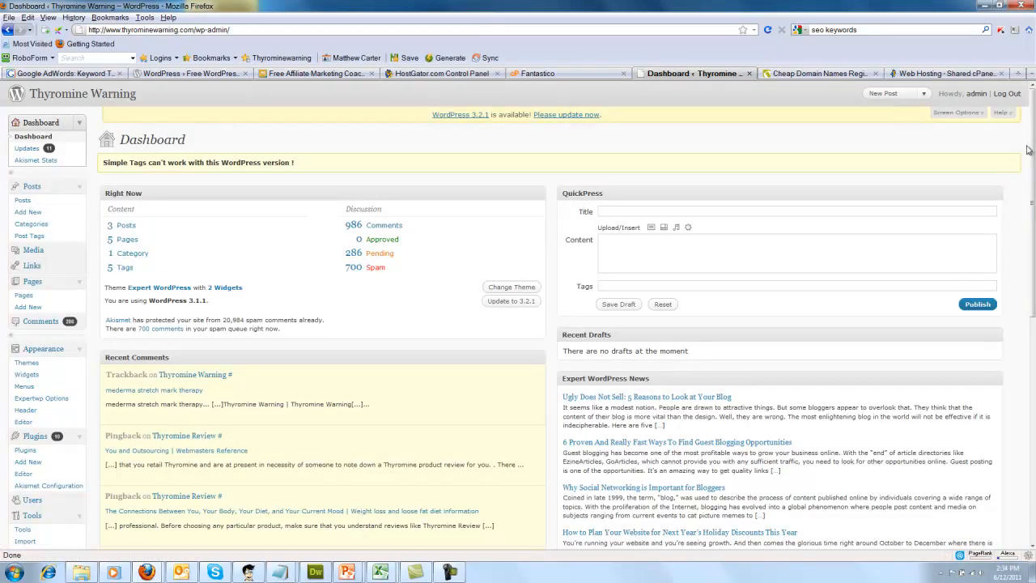
left_click_drag(1033, 150, 1034, 216)
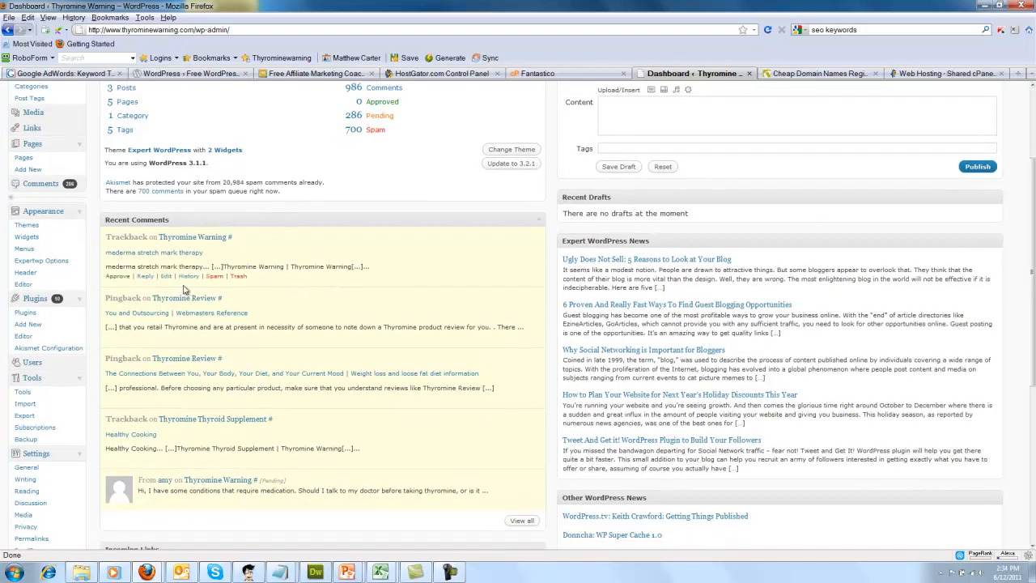
left_click(27, 226)
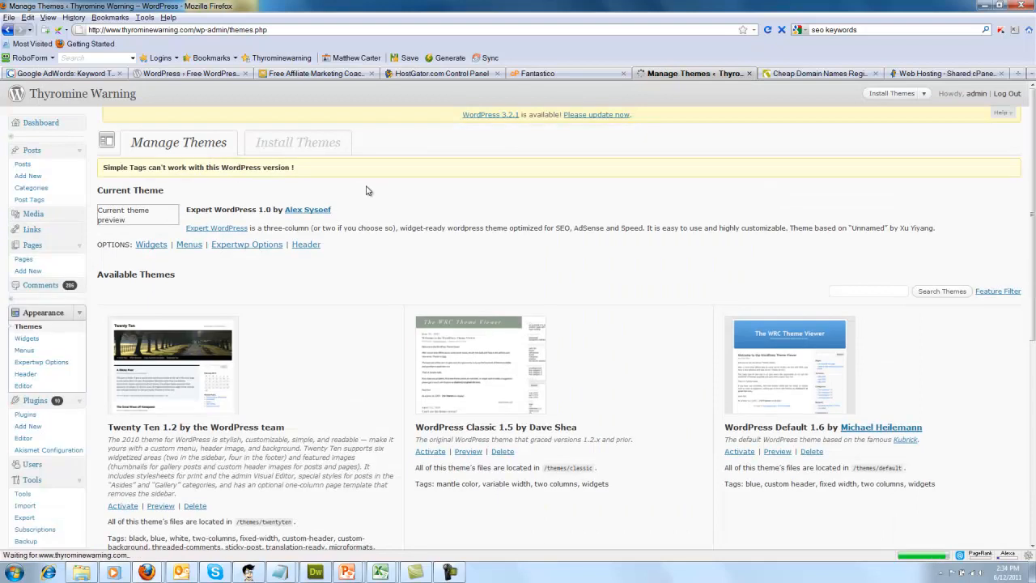
left_click(296, 152)
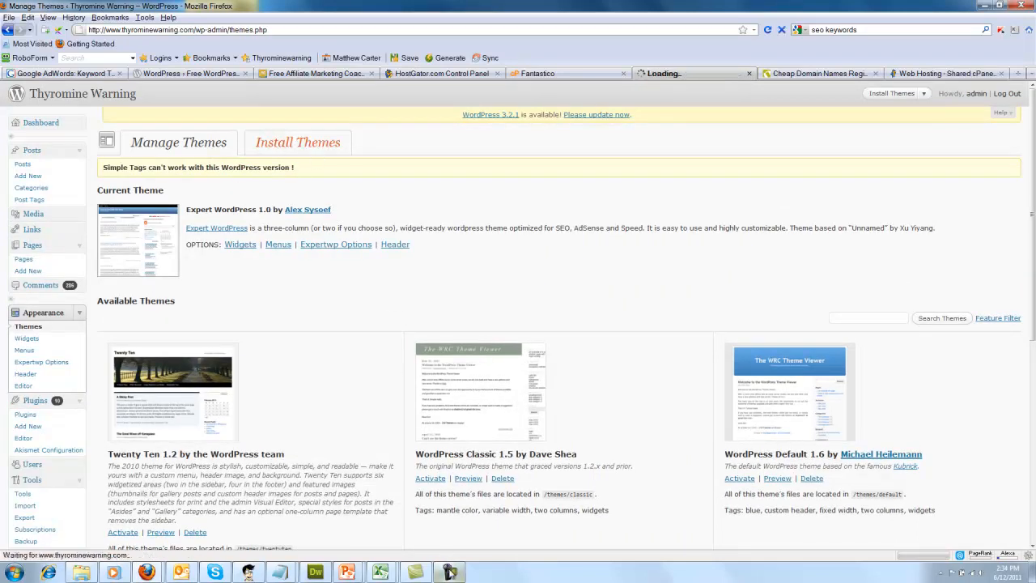
left_click(450, 572)
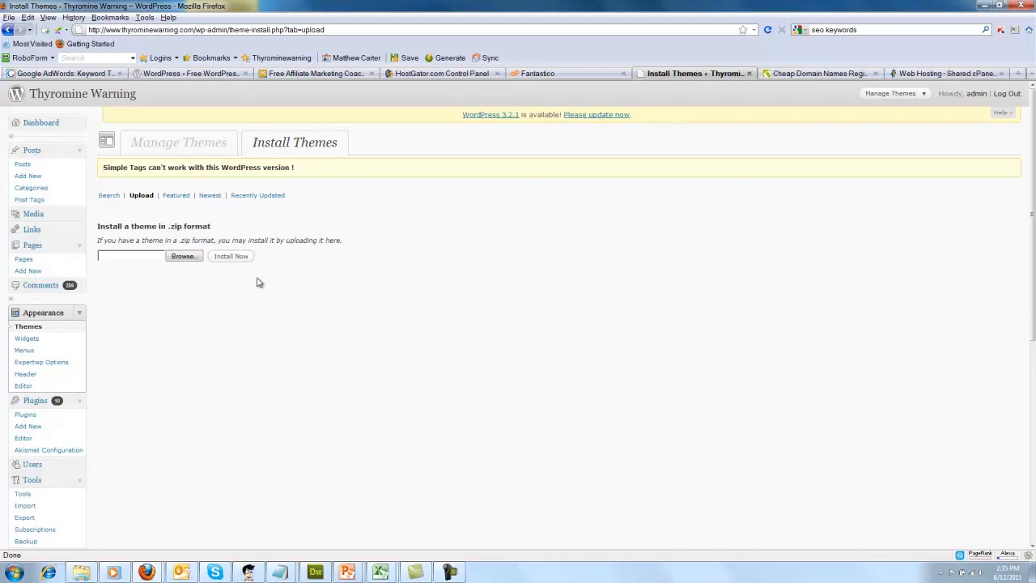
Return to the Manage Themes page and examine the current theme and the available themes.
left_click(171, 149)
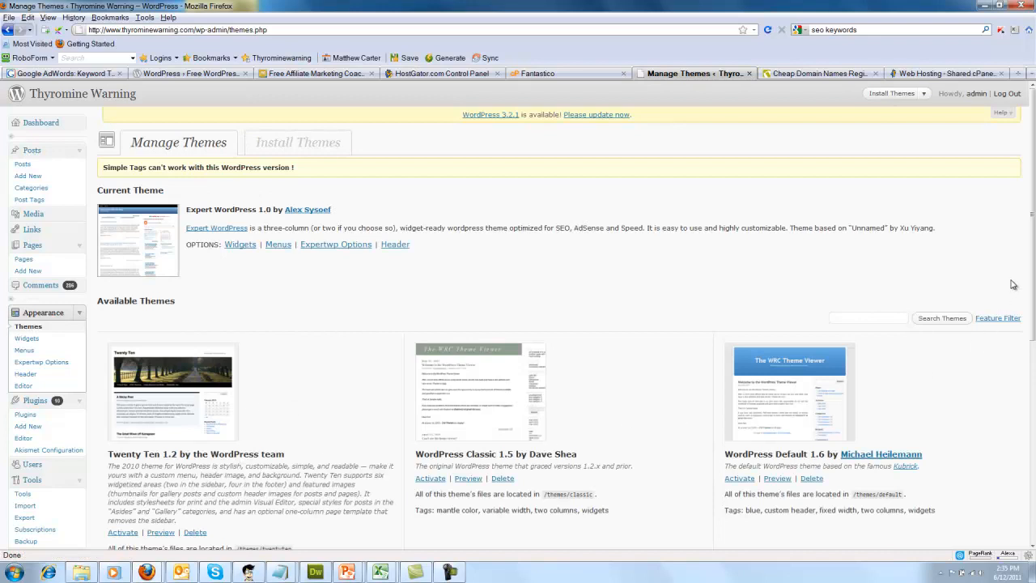
scroll(1023, 375, "down", 5)
left_click_drag(1024, 375, 1030, 297)
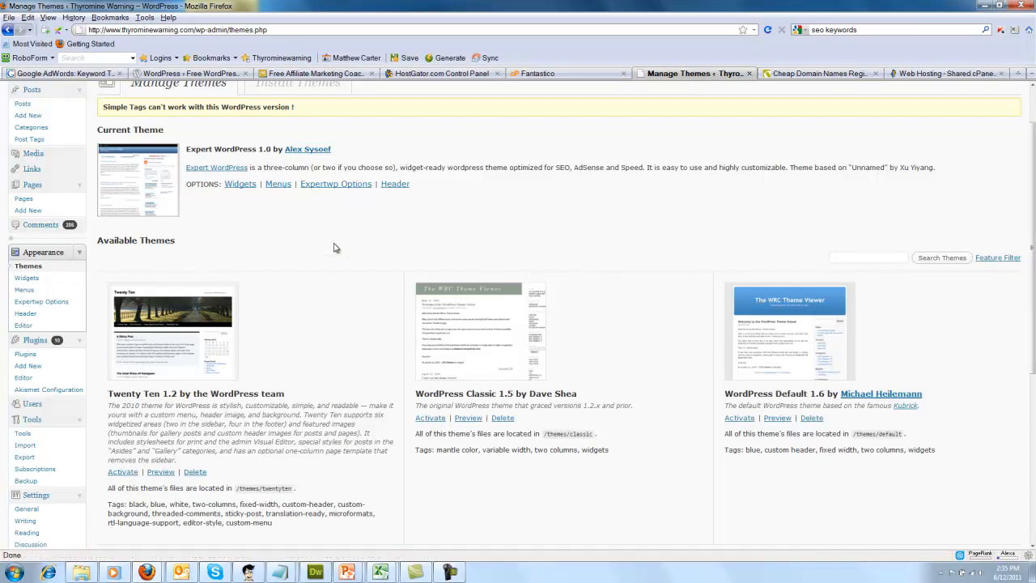
scroll(330, 242, "down", 1)
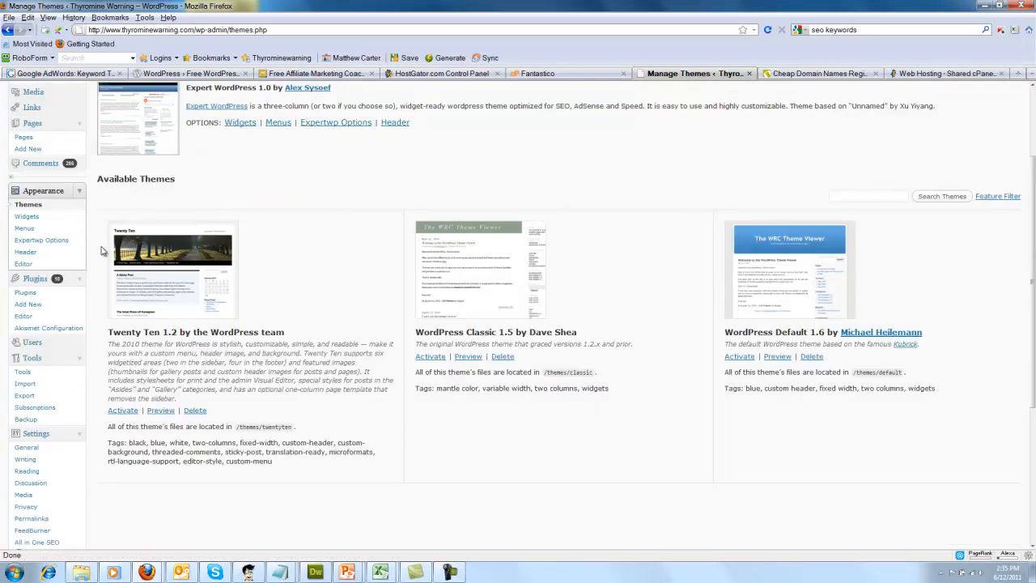
scroll(101, 251, "up", 3)
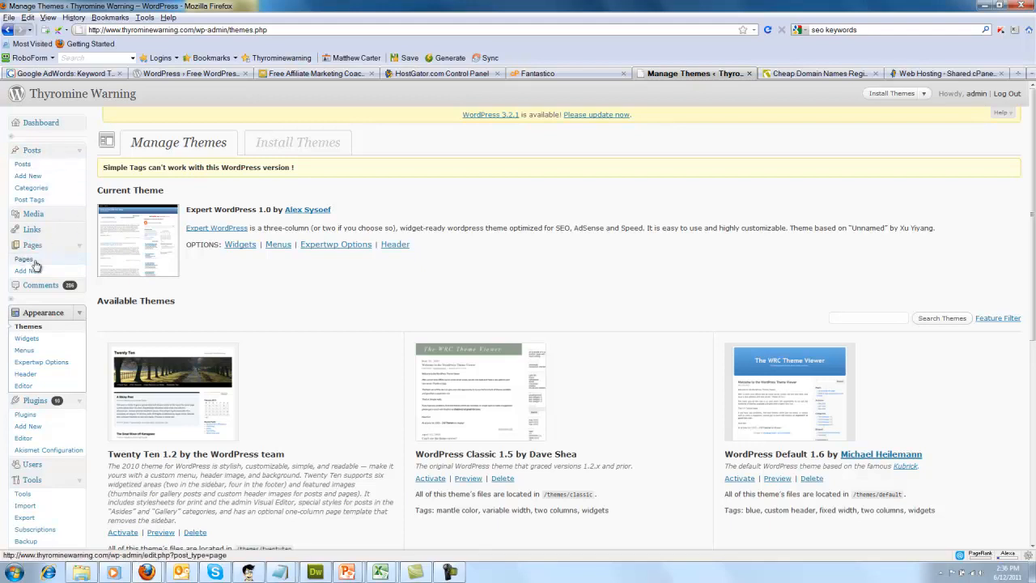
Open a new blank post and examine its title, editor, SEO, category and tag fields.
left_click(34, 177)
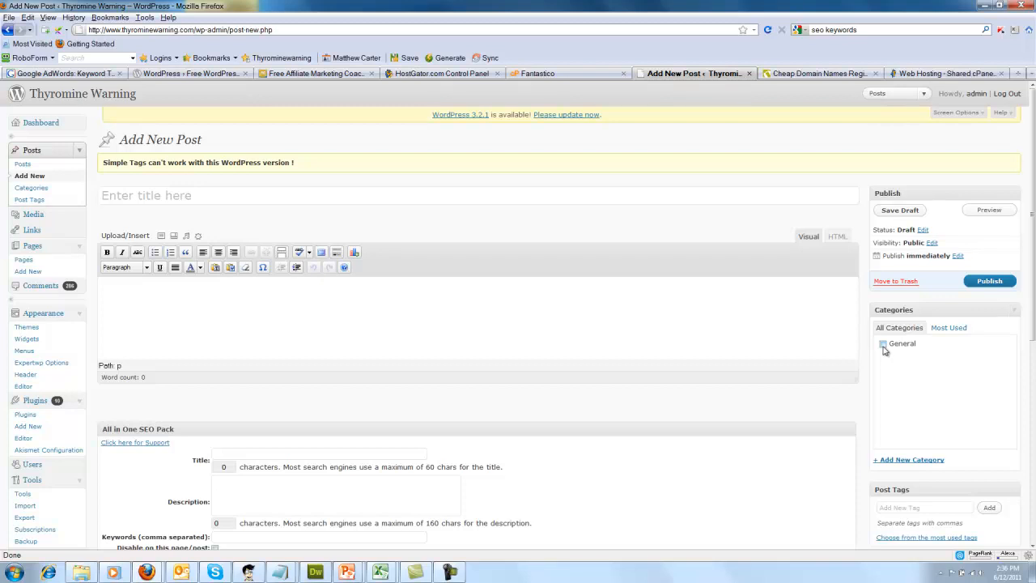
scroll(1032, 340, "down", 1)
left_click_drag(1033, 340, 1033, 347)
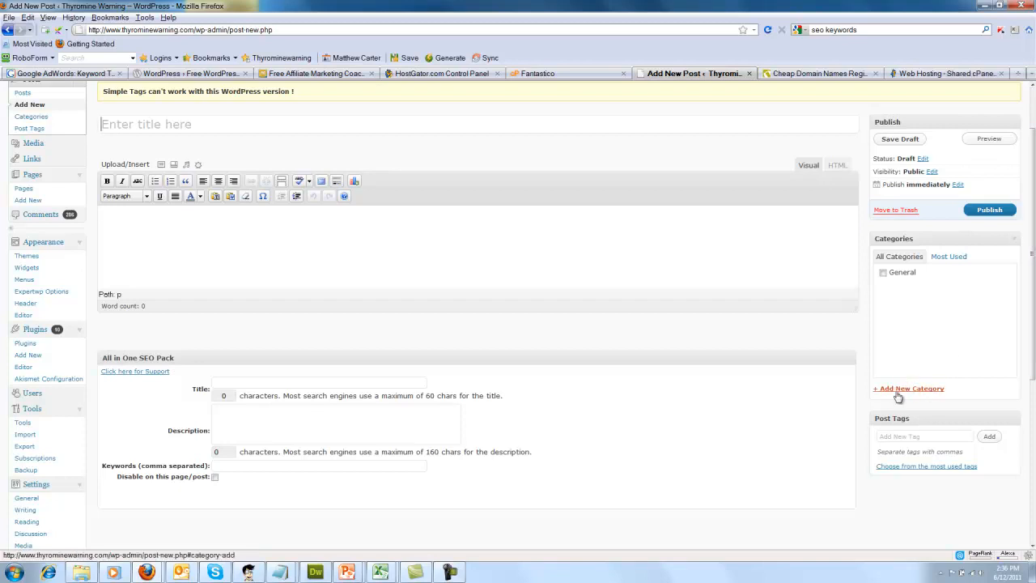
left_click_drag(1031, 345, 1032, 291)
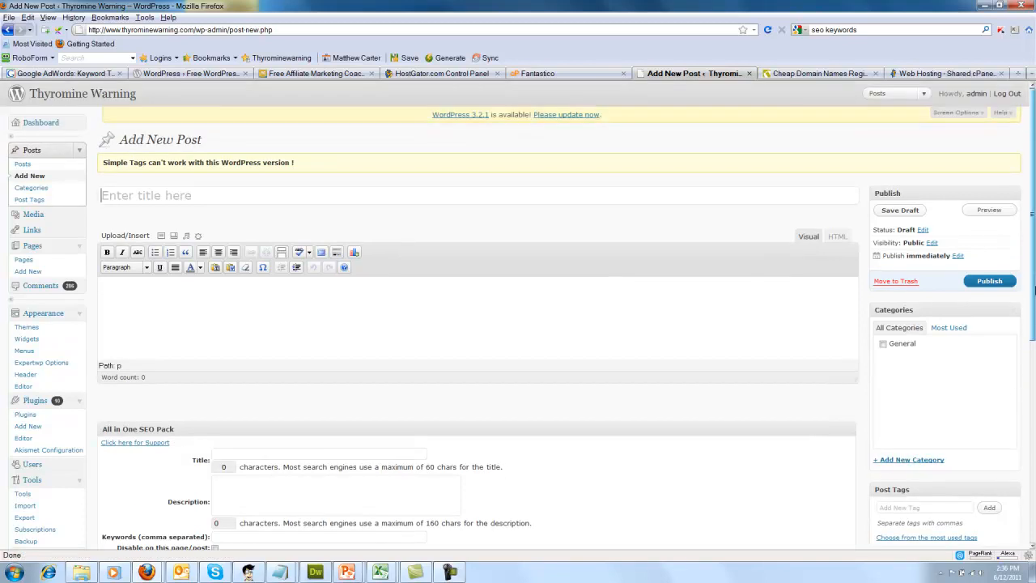
left_click(450, 572)
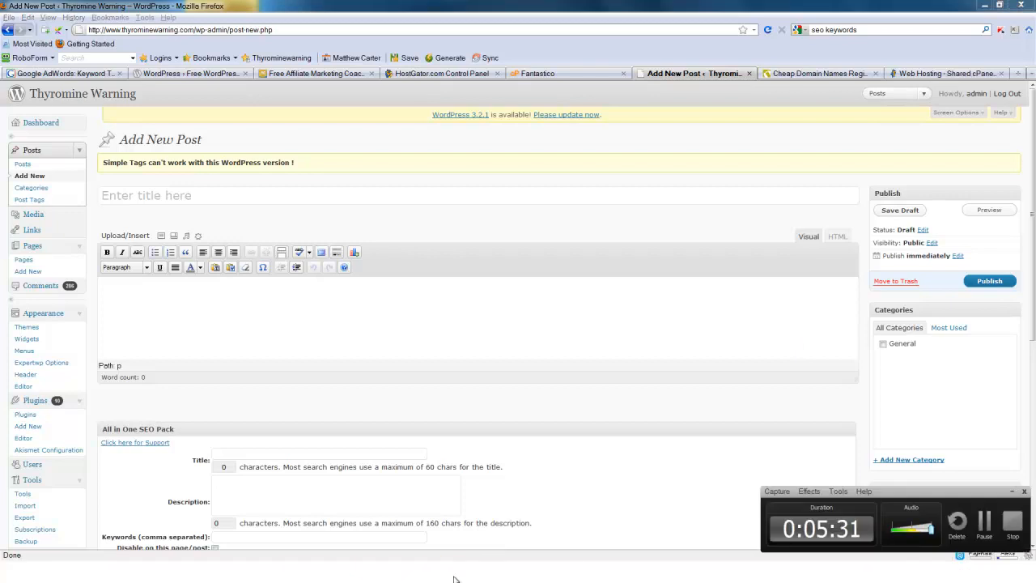
left_click(1012, 492)
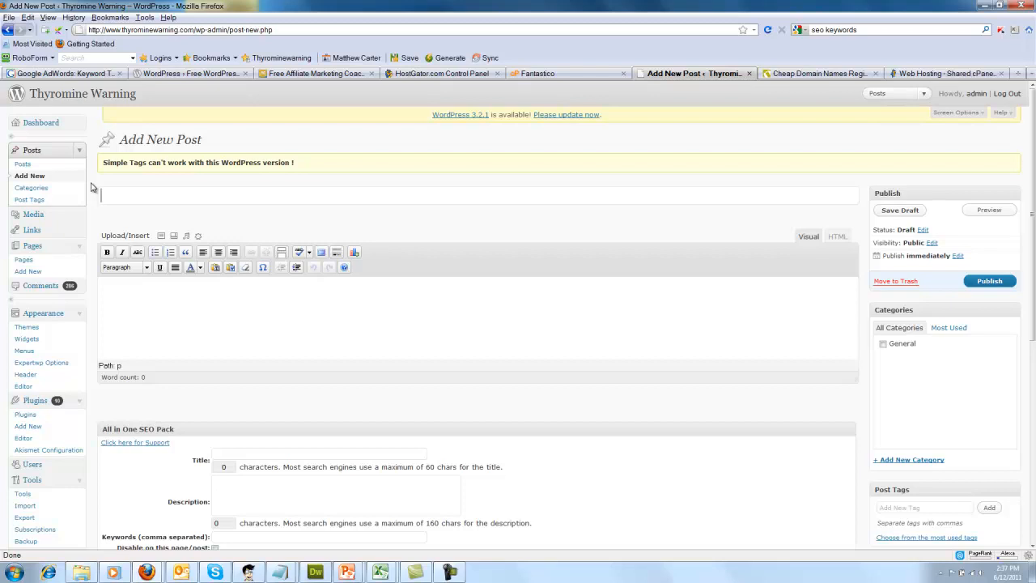
Open the site's Widgets page and look over the available widgets, such as Calendar, Links and Search.
scroll(93, 228, "down", 1)
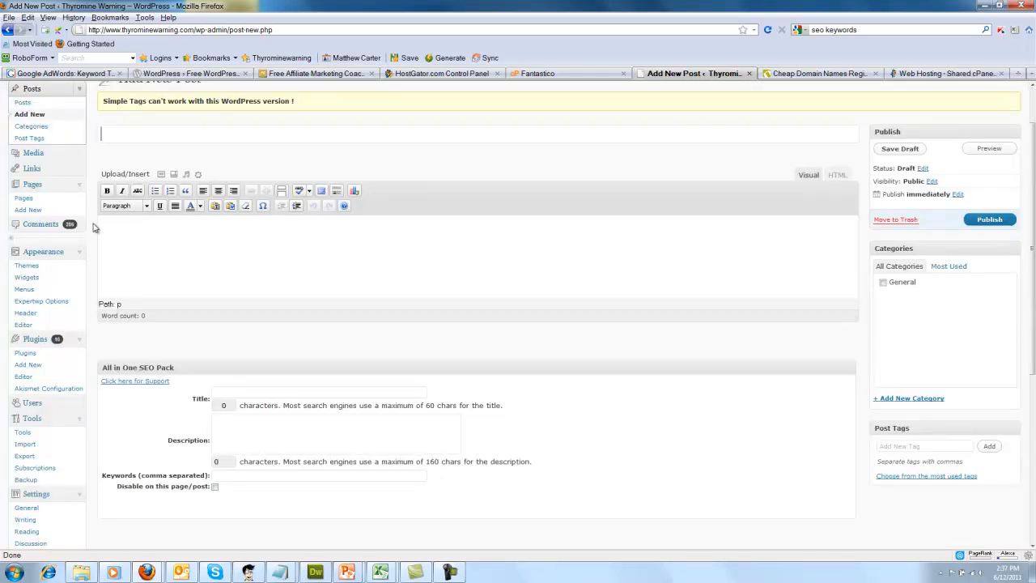
scroll(93, 227, "down", 1)
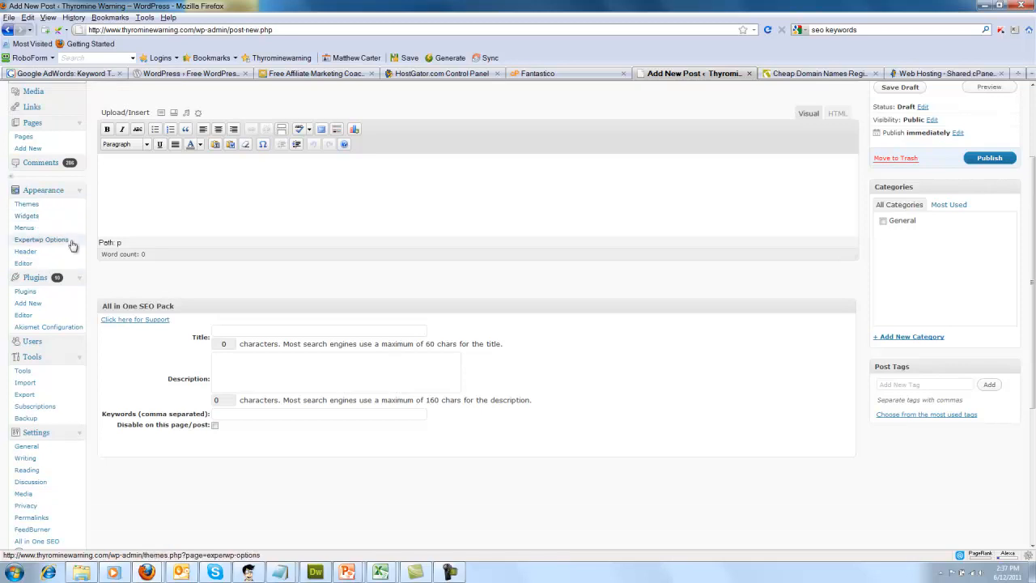
left_click(27, 219)
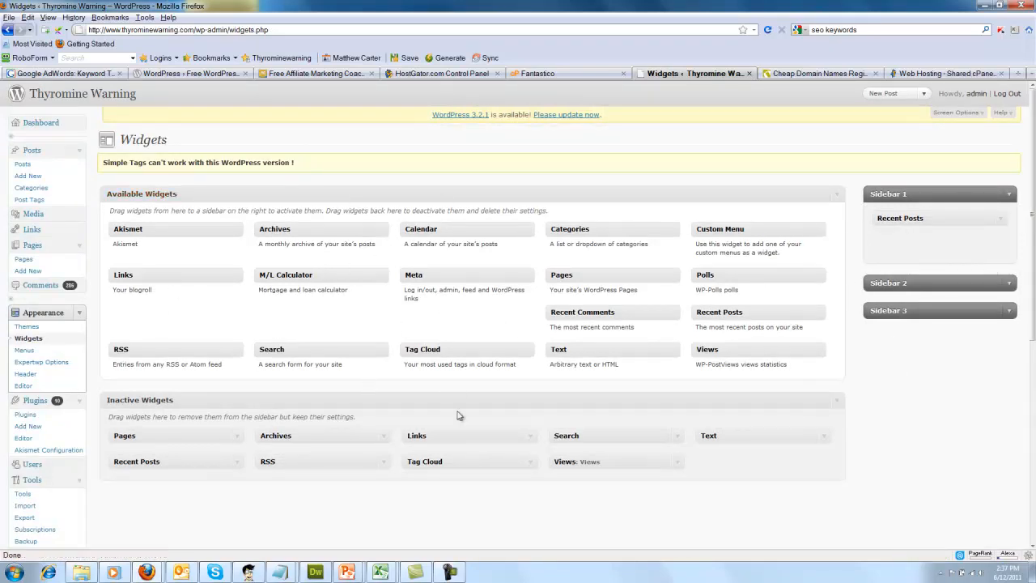
mouse_move(448, 229)
left_mouse_down()
mouse_move(462, 254)
mouse_move(440, 229)
mouse_move(453, 276)
mouse_move(750, 347)
mouse_move(905, 323)
mouse_move(926, 266)
mouse_move(913, 241)
mouse_move(913, 322)
mouse_move(907, 243)
mouse_move(904, 259)
mouse_move(917, 241)
mouse_move(815, 249)
mouse_move(440, 233)
left_mouse_up()
left_click_drag(150, 277, 230, 320)
left_click_drag(292, 353, 363, 337)
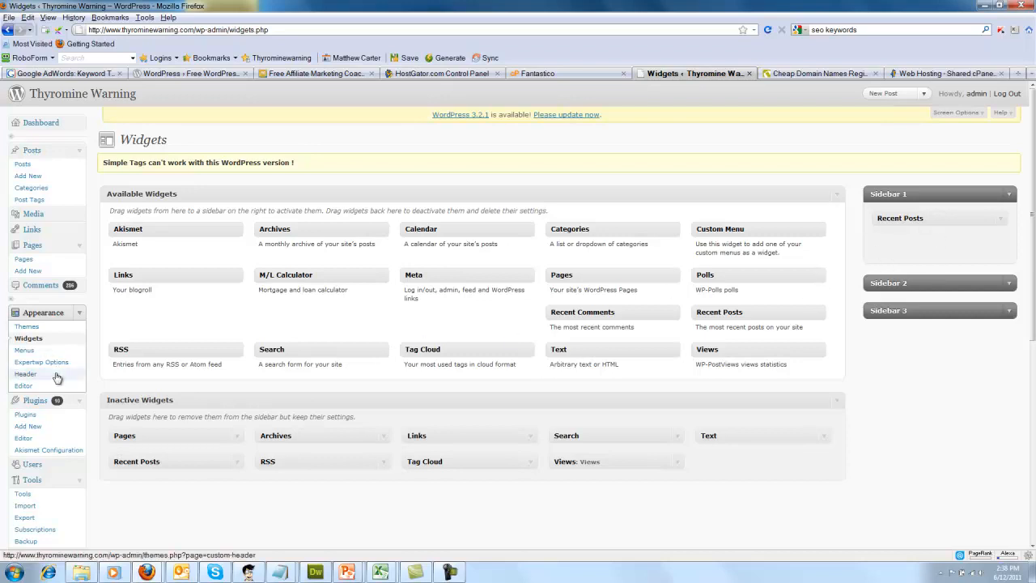
Open the Permalink Settings page and examine the custom structure option and the other entries in the admin navigation.
scroll(94, 376, "down", 1)
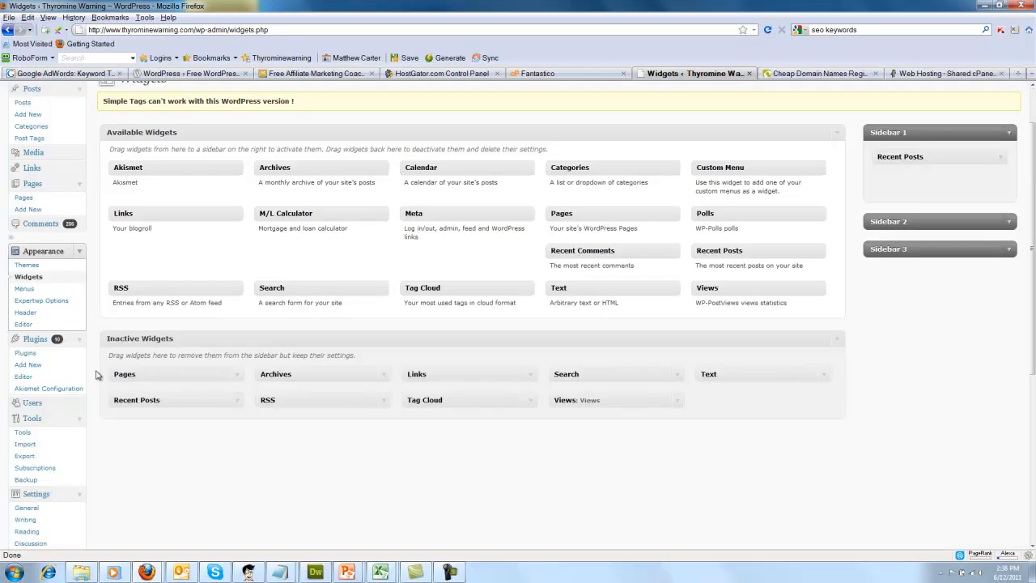
scroll(96, 374, "down", 1)
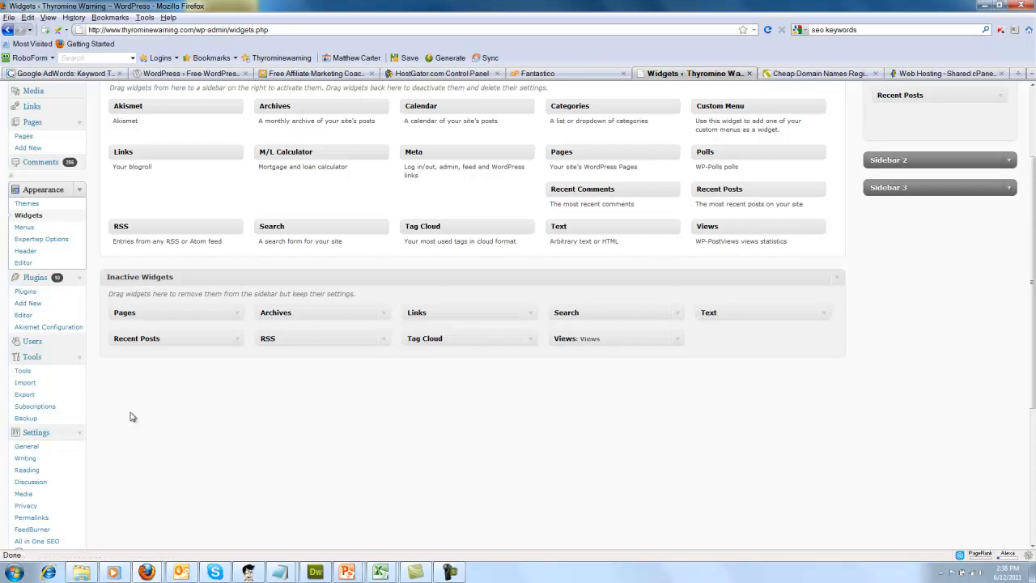
scroll(130, 417, "down", 3)
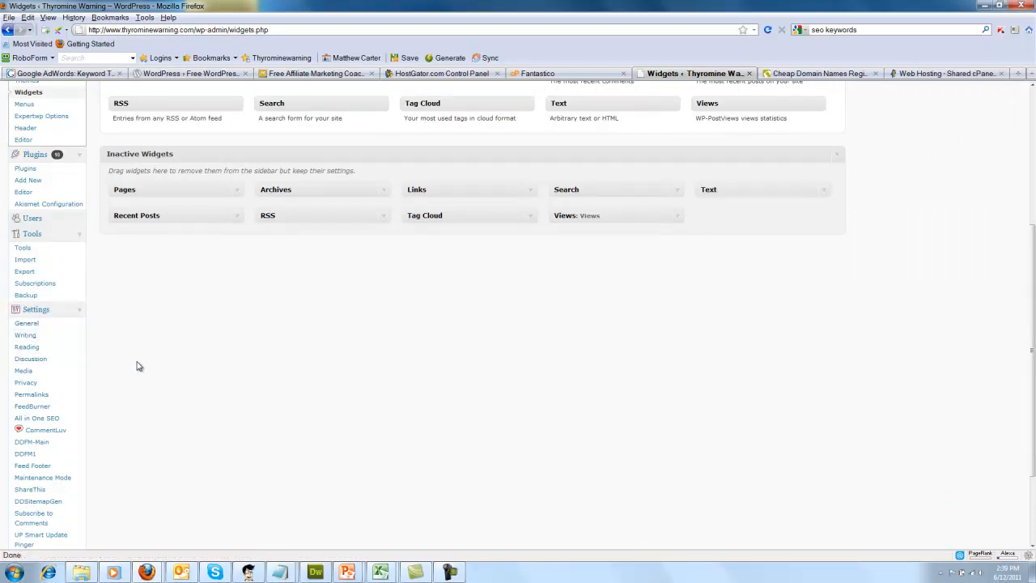
left_click(31, 396)
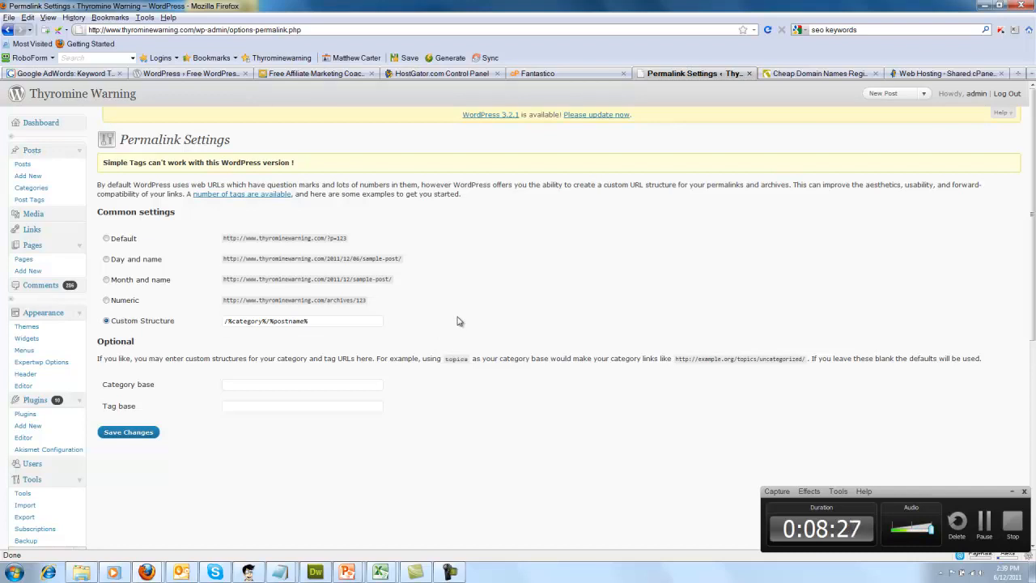
scroll(191, 379, "down", 4)
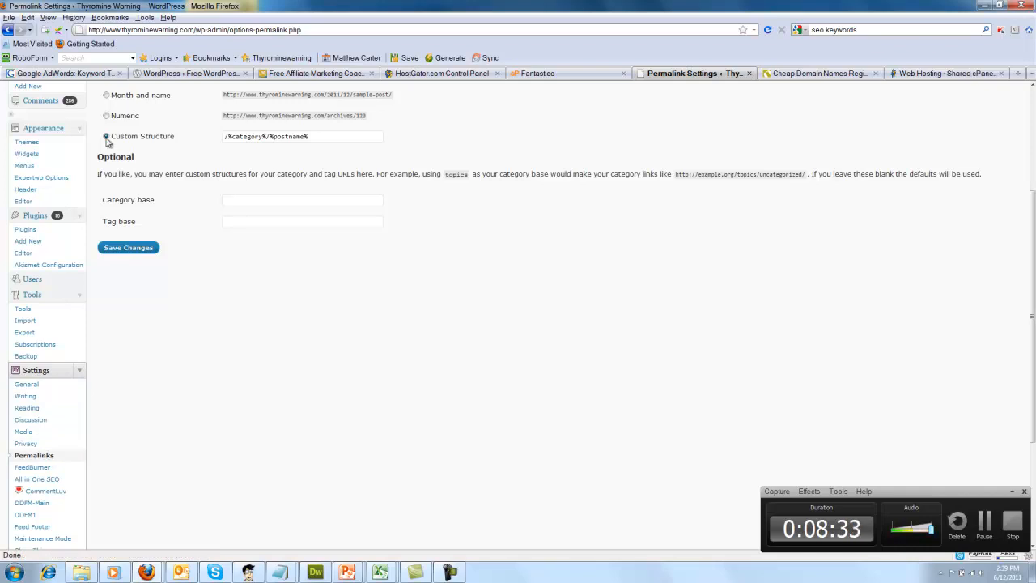
scroll(194, 396, "down", 3)
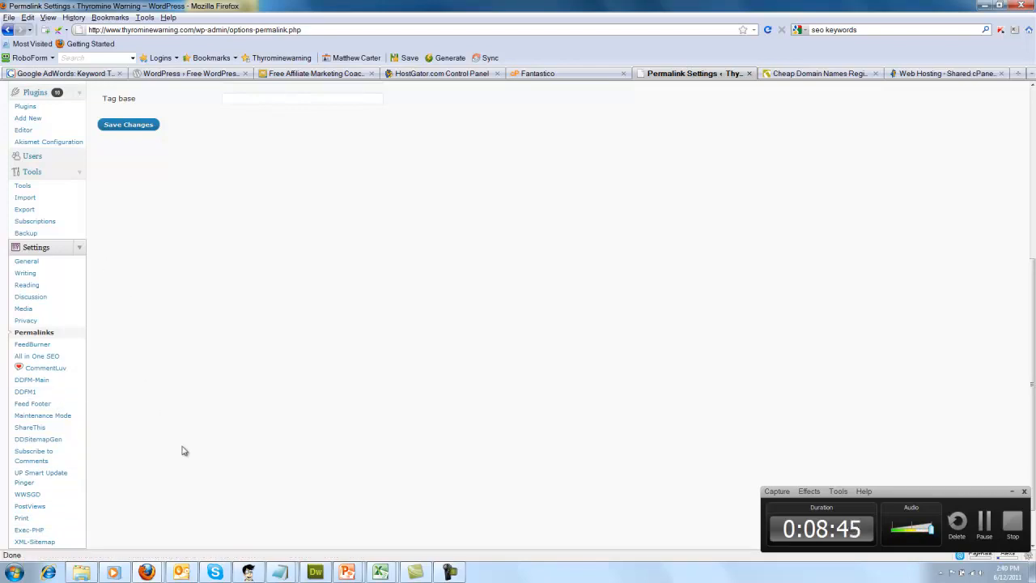
scroll(186, 443, "up", 2)
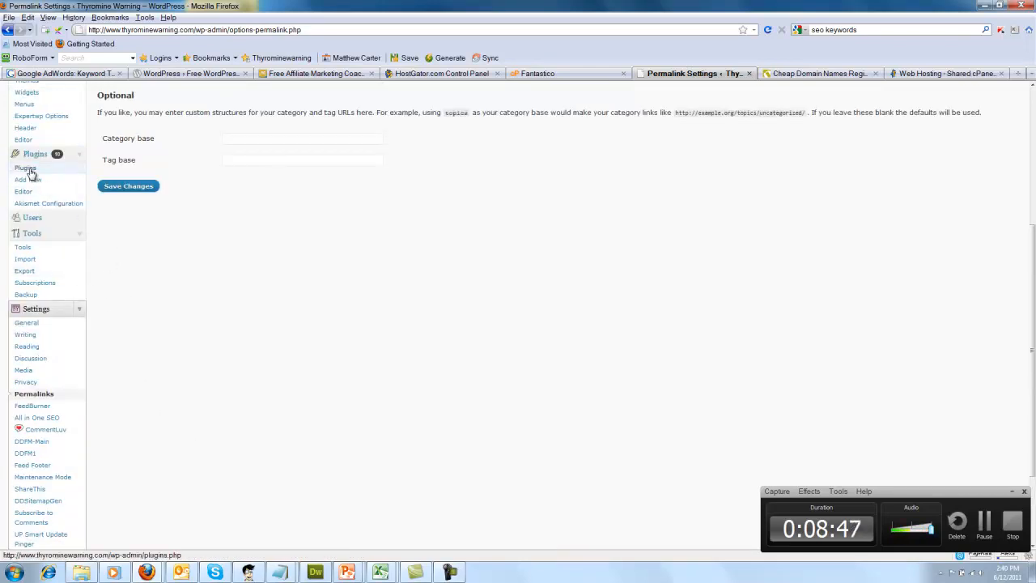
Open the site's Reading Settings page from the admin navigation and look over its front page display options.
scroll(190, 400, "up", 4)
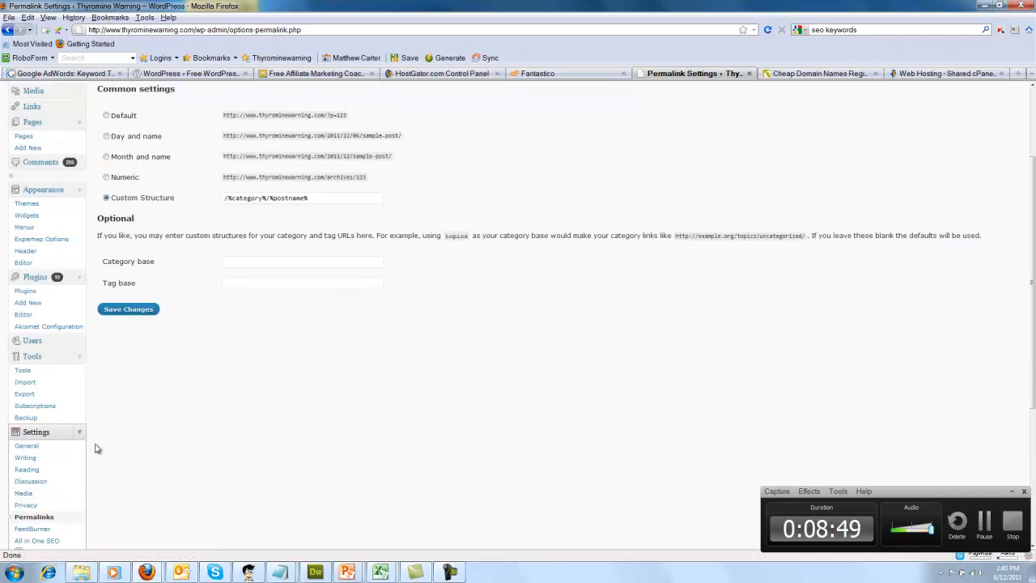
scroll(178, 458, "down", 2)
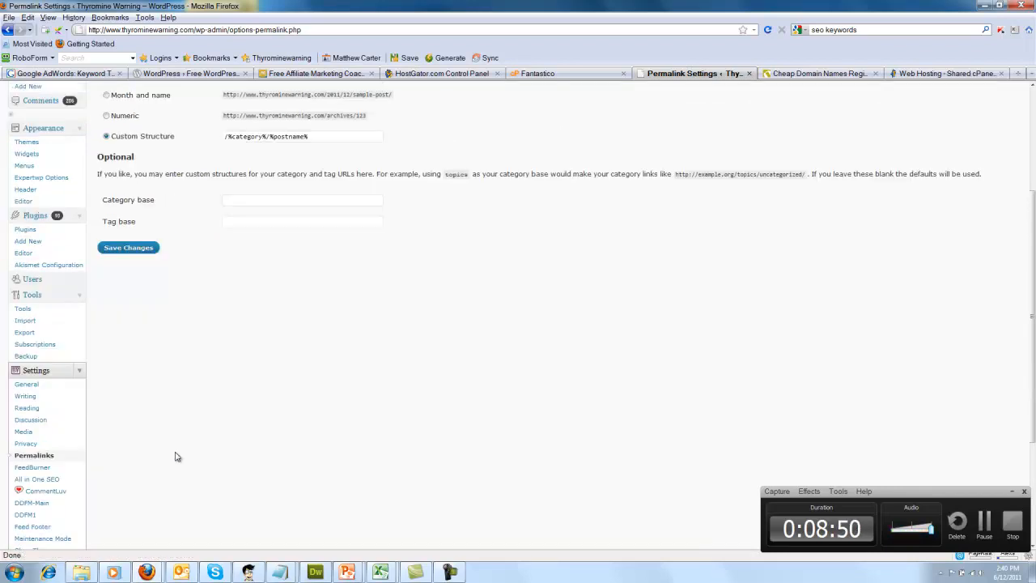
left_click(26, 411)
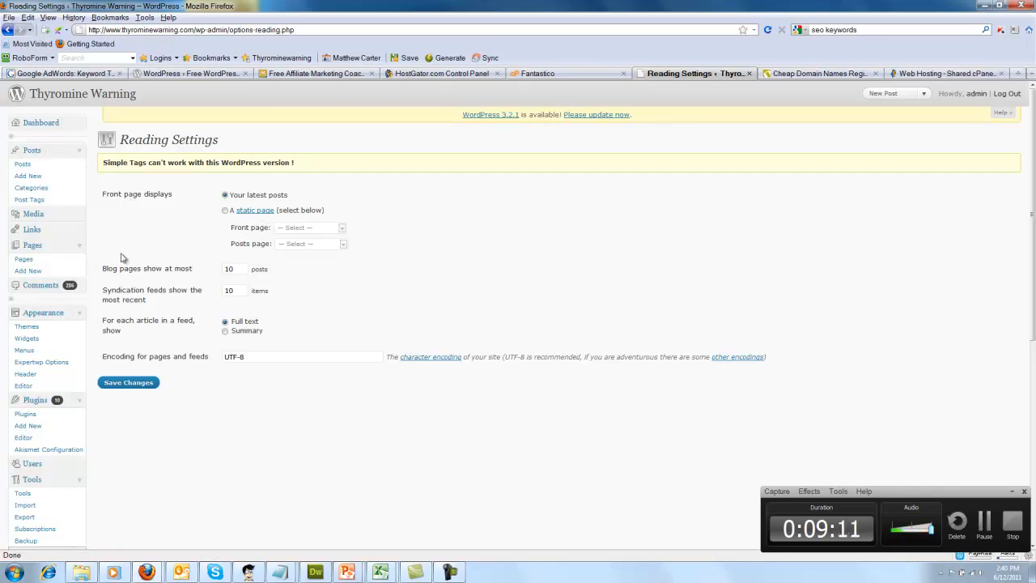
Try a static page as the front page display and examine which pages can be chosen as the front page.
left_click(225, 211)
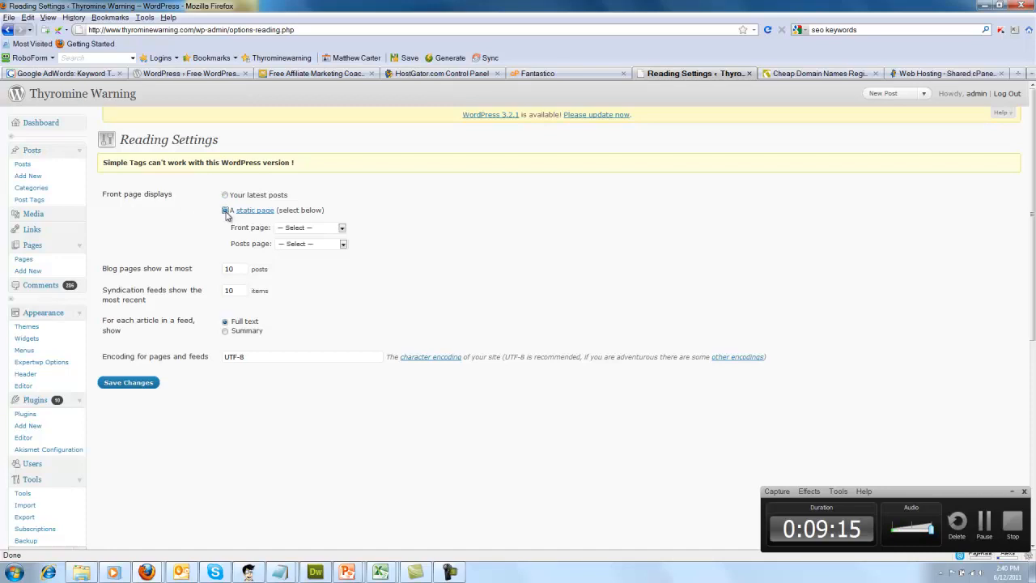
left_click(342, 229)
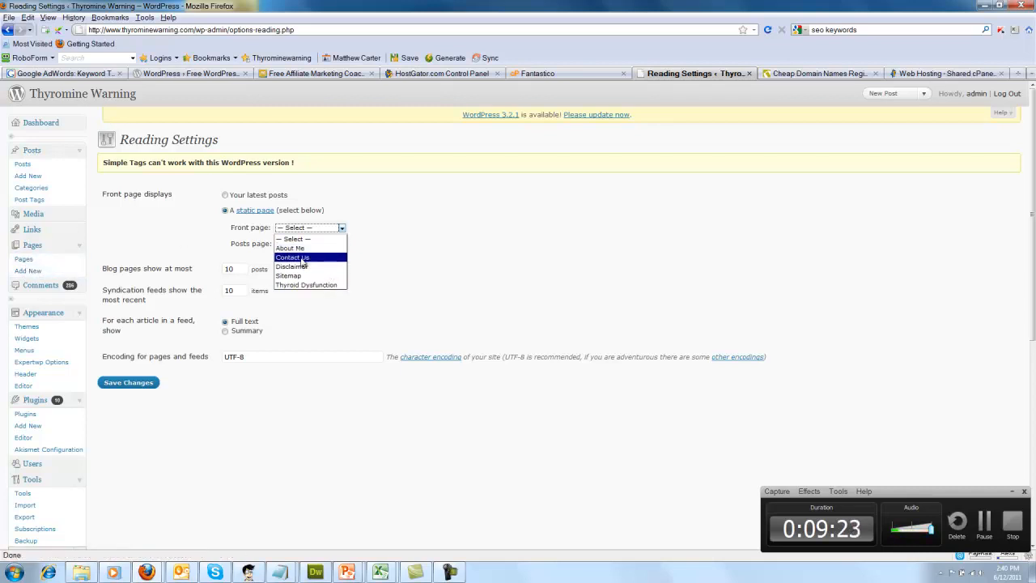
left_click(412, 232)
Set the front page to display your latest posts and save the reading settings.
left_click(225, 195)
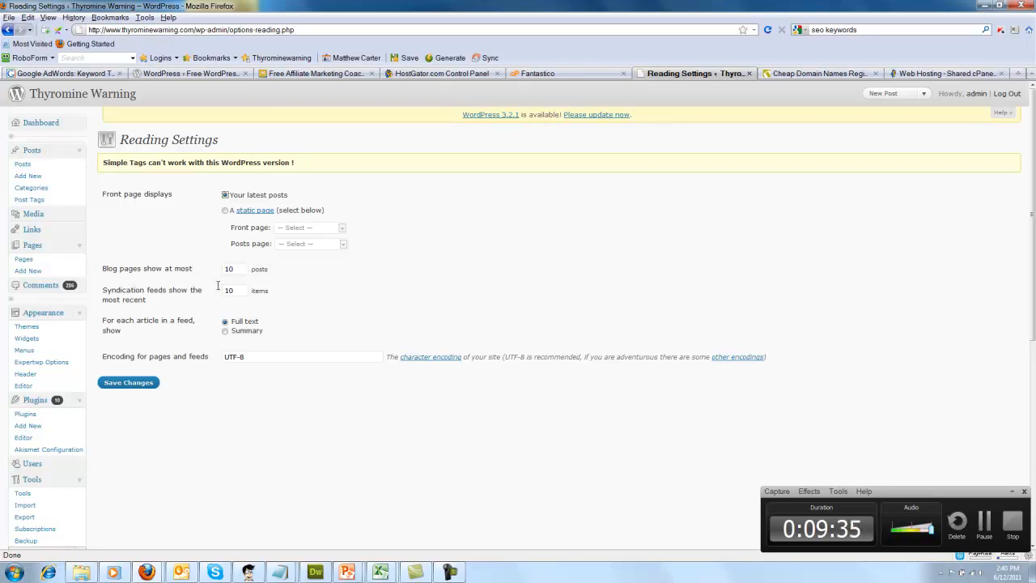
left_click(135, 388)
Switch to the open affiliate marketing blog and view its home page as an example site.
left_click(314, 75)
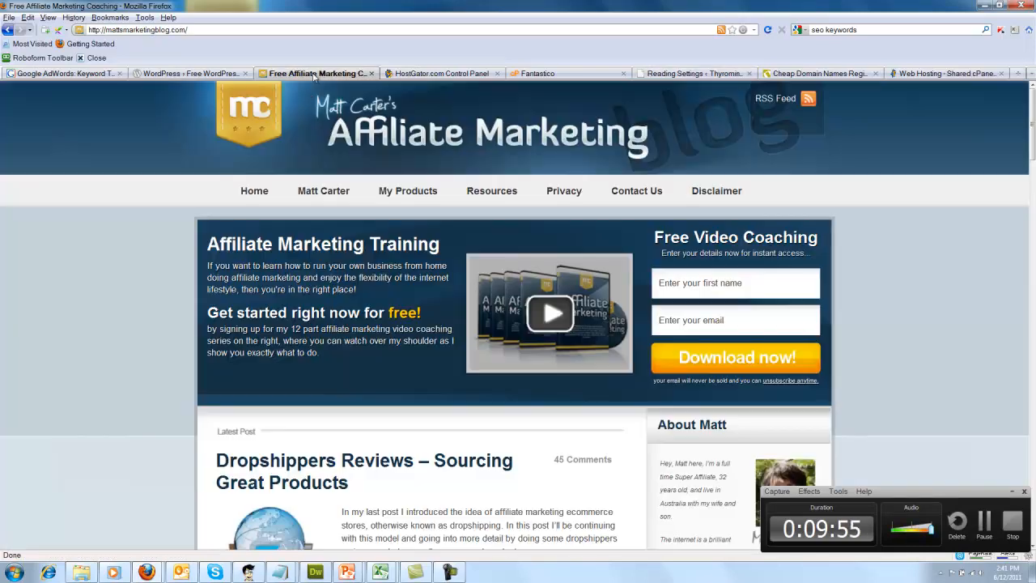